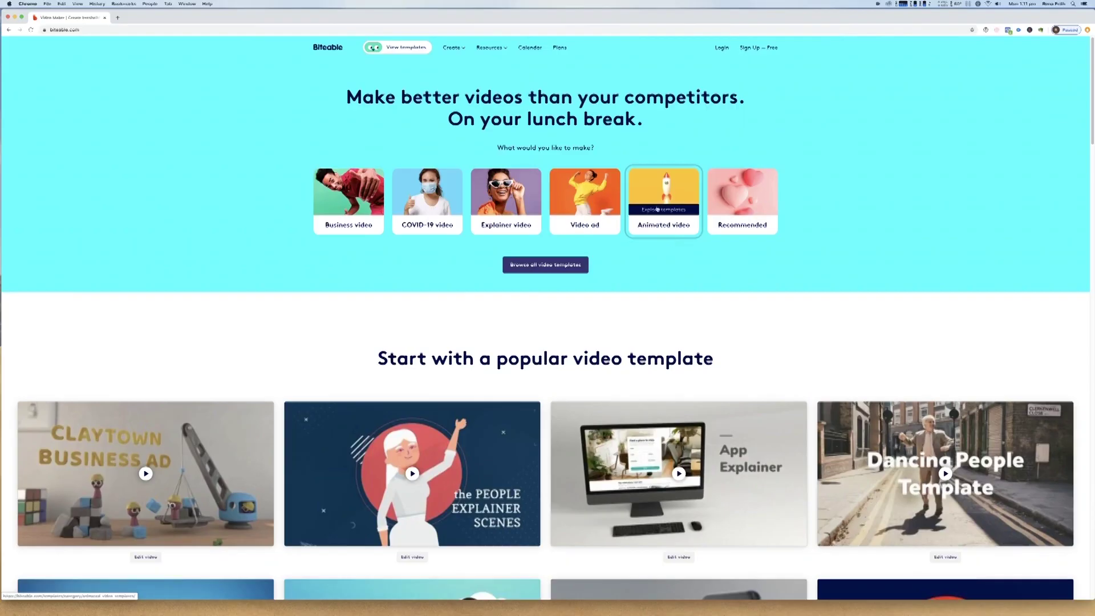
Log in and customize the square Legal Consultation Testimonial template from the Testimonial category.
{"action": "left_click", "coordinate": [722, 47]}
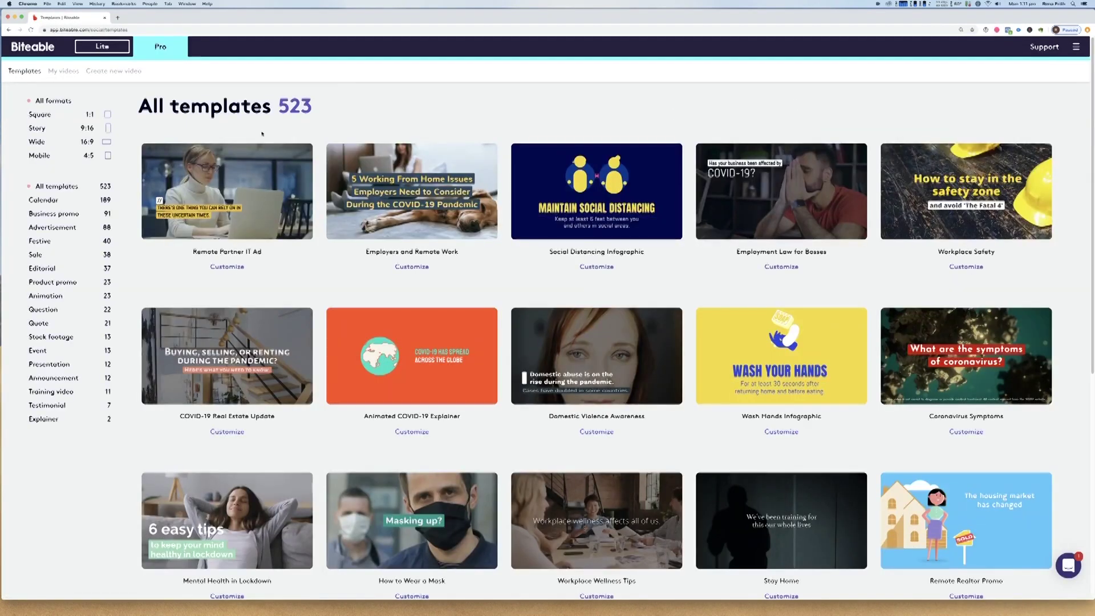
{"action": "left_click", "coordinate": [54, 392]}
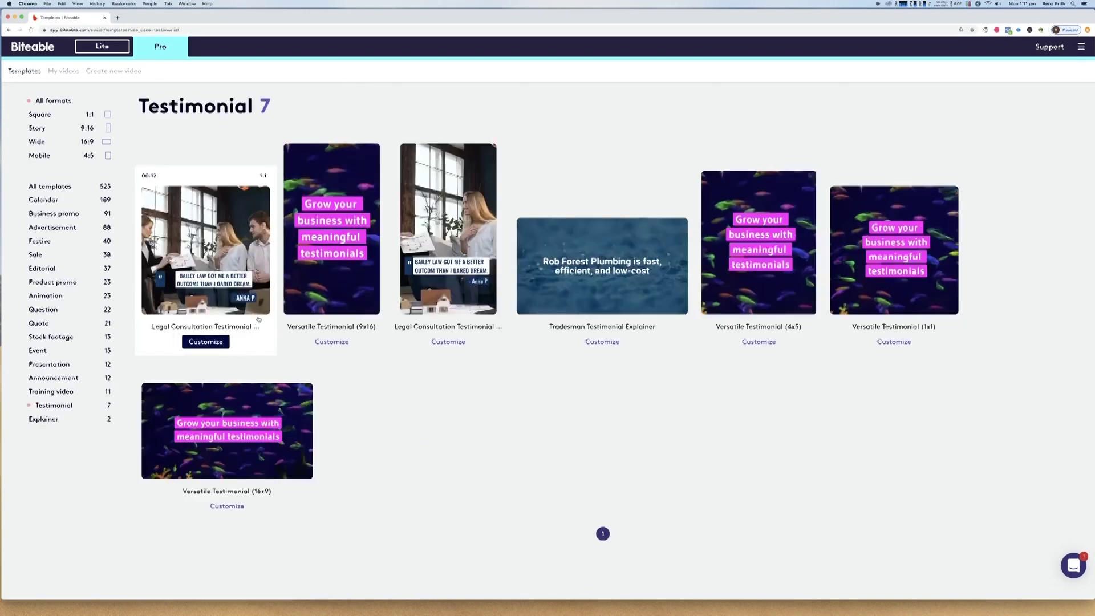
{"action": "left_click", "coordinate": [211, 348]}
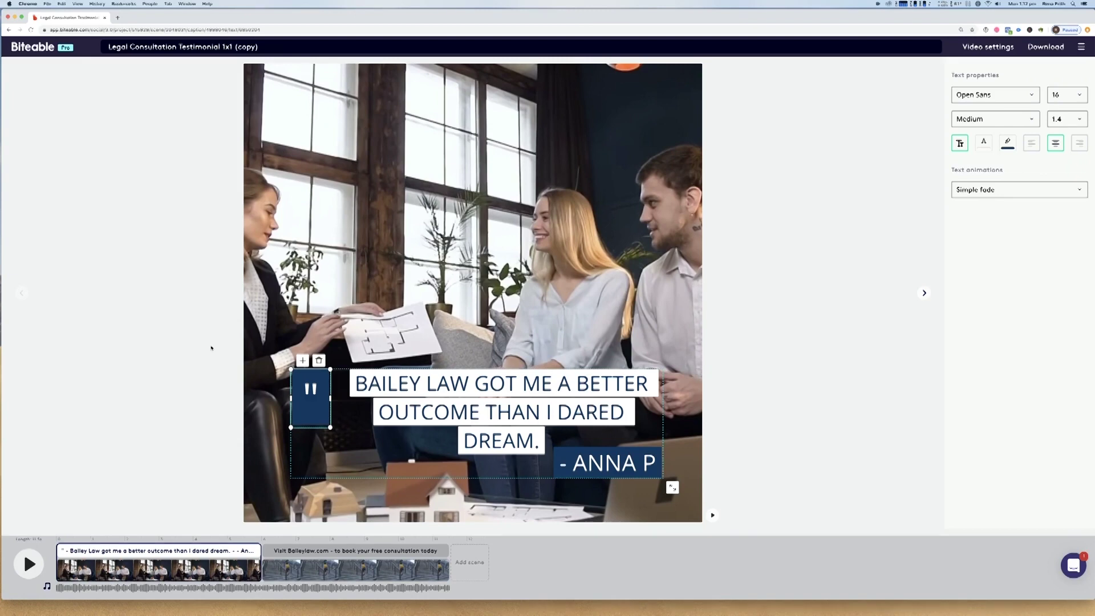
Lengthen the opening office scene in the timeline.
{"action": "left_click", "coordinate": [430, 412]}
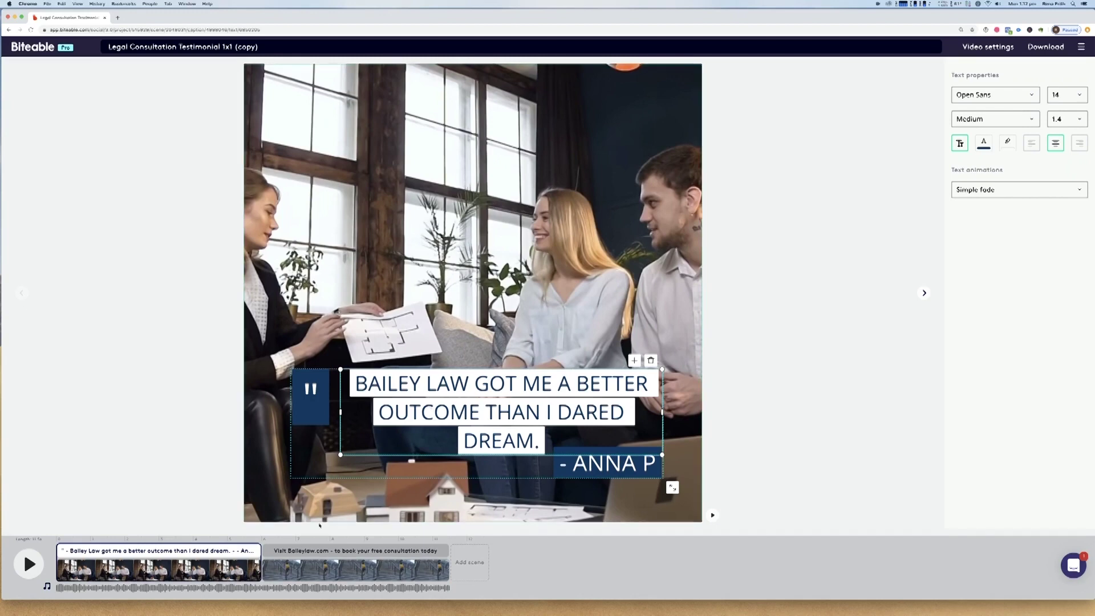
{"action": "left_click", "coordinate": [301, 567]}
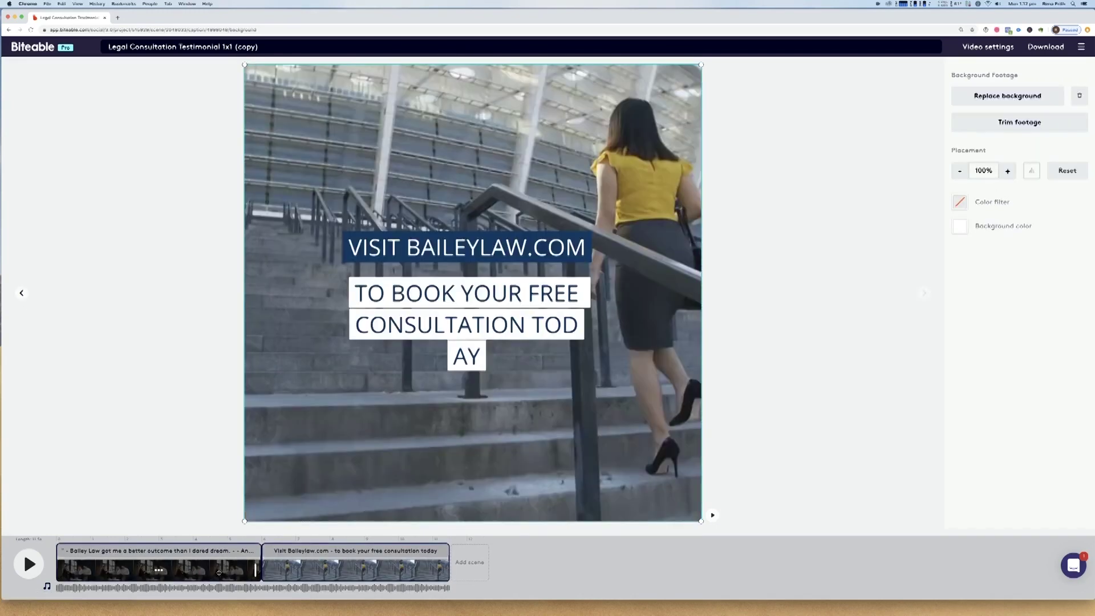
{"action": "left_click", "coordinate": [218, 572]}
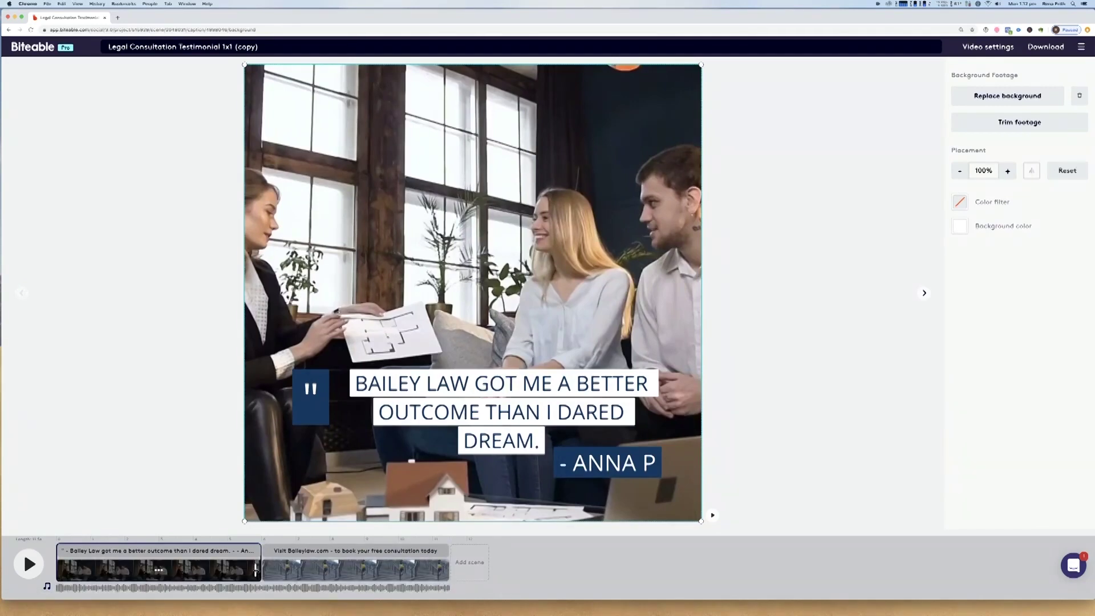
{"action": "left_click_drag", "start_coordinate": [258, 568], "coordinate": [364, 569]}
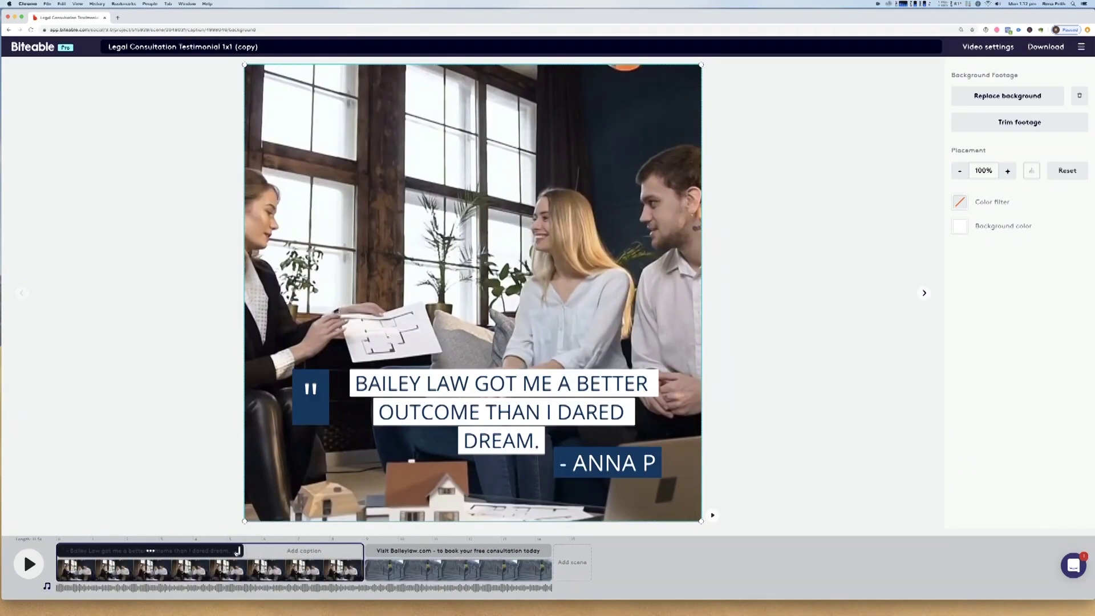
Shorten the quote caption and duplicate it so two copies run in sequence.
{"action": "left_click_drag", "start_coordinate": [220, 552], "coordinate": [207, 551]}
{"action": "right_click", "coordinate": [134, 552]}
{"action": "left_click", "coordinate": [142, 511]}
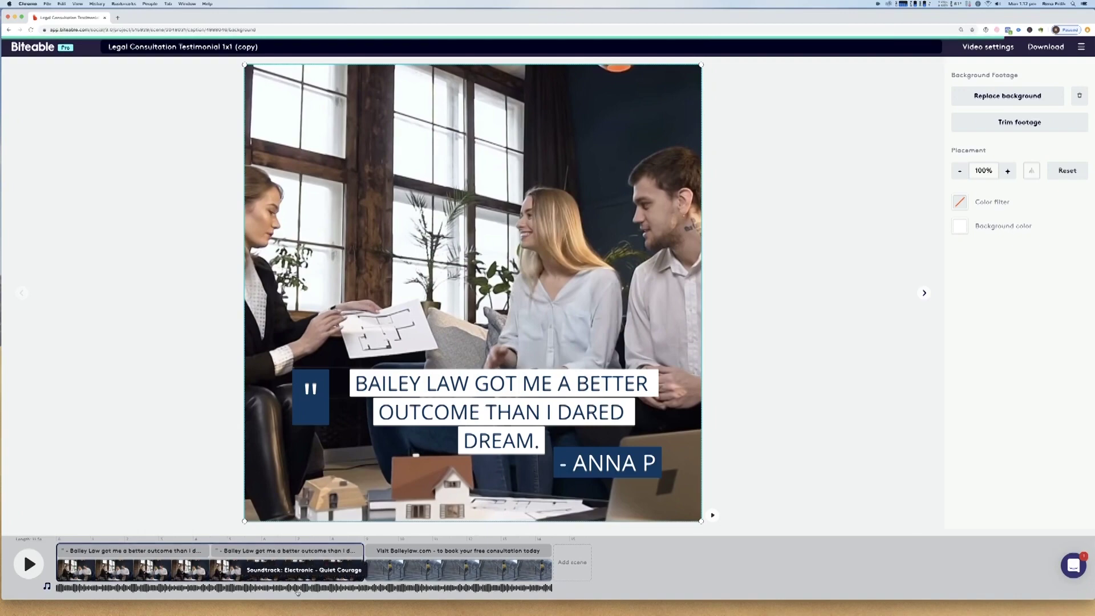
{"action": "left_click", "coordinate": [190, 552]}
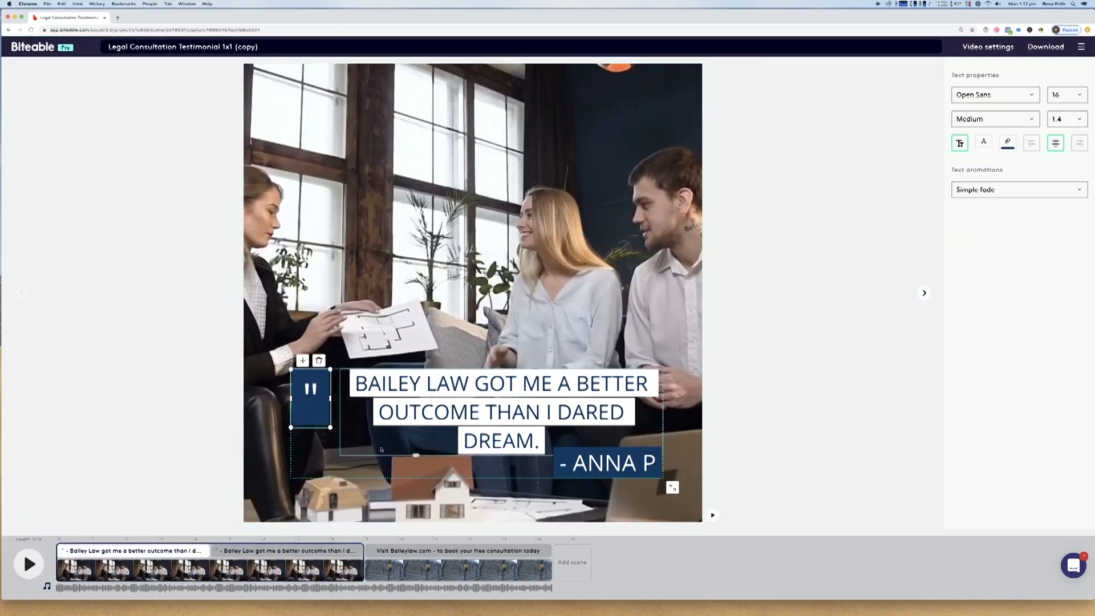
Set the first caption to 'WE'RE CREATING VIDEOS IN MINUTES…' with the project manager's attribution.
{"action": "left_click", "coordinate": [423, 386]}
{"action": "key", "text": "super+a"}
{"action": "type", "text": "WE'RE CREATING VIDEOS IN MINUTES -"}
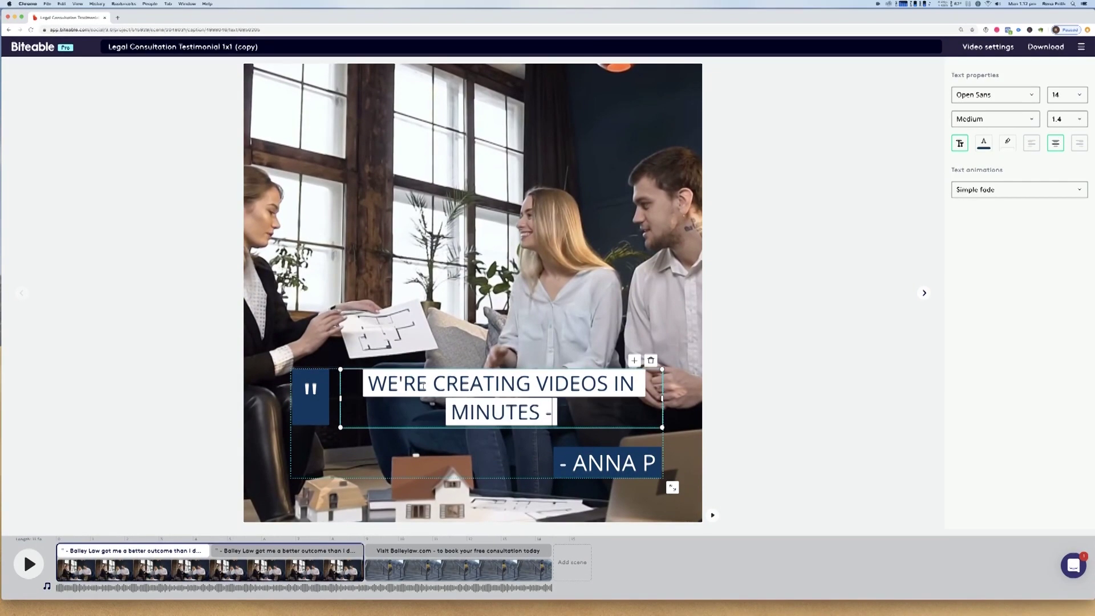
{"action": "type", "text": " BITEABLE MAKES IT MASSIVELY EASY TO DO."}
{"action": "left_click", "coordinate": [593, 465]}
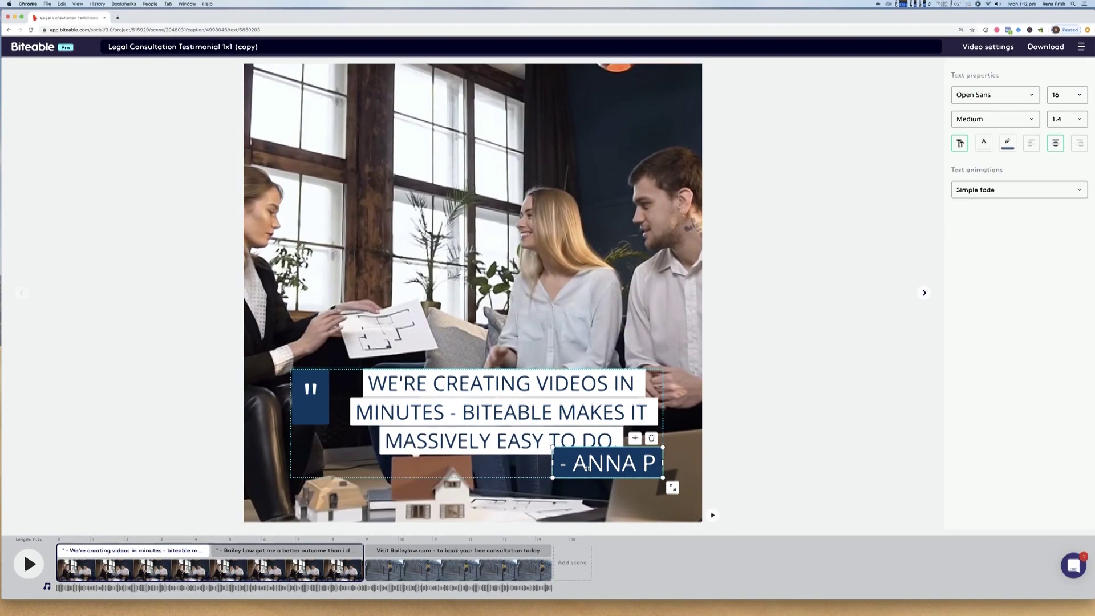
{"action": "key", "text": "super+a"}
{"action": "type", "text": "- PETER, PROJECT MANAGER"}
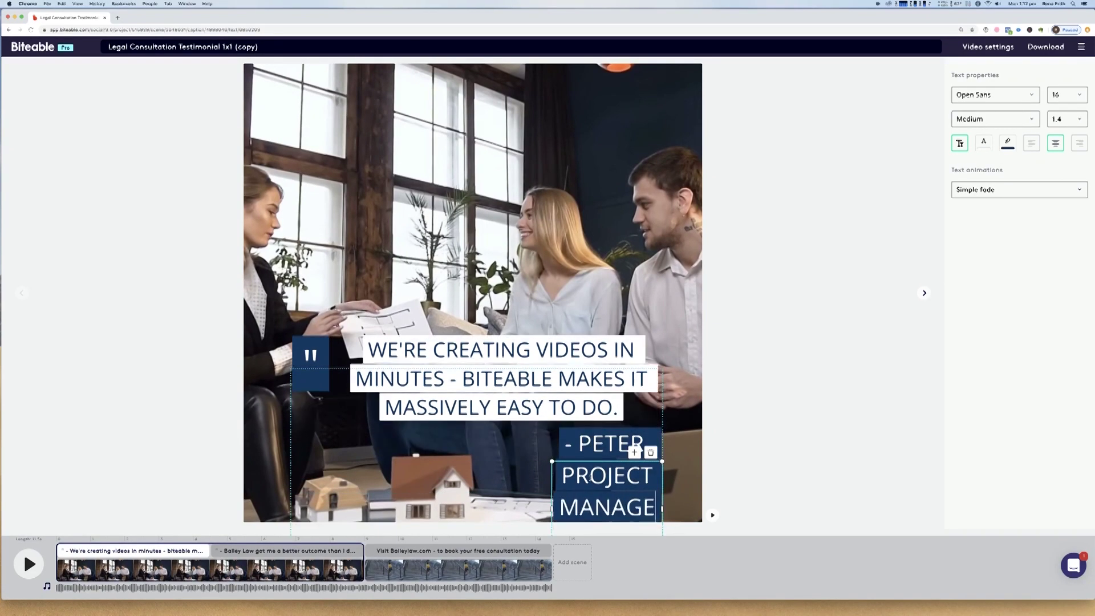
Give the second caption the 'WE'VE GONE FROM CONCEPT…' quote at size 16, with a one-line attribution.
{"action": "left_click", "coordinate": [274, 549]}
{"action": "left_click", "coordinate": [489, 432]}
{"action": "key", "text": "super+a"}
{"action": "type", "text": "WE'VE GONE FROM CONCEPT"}
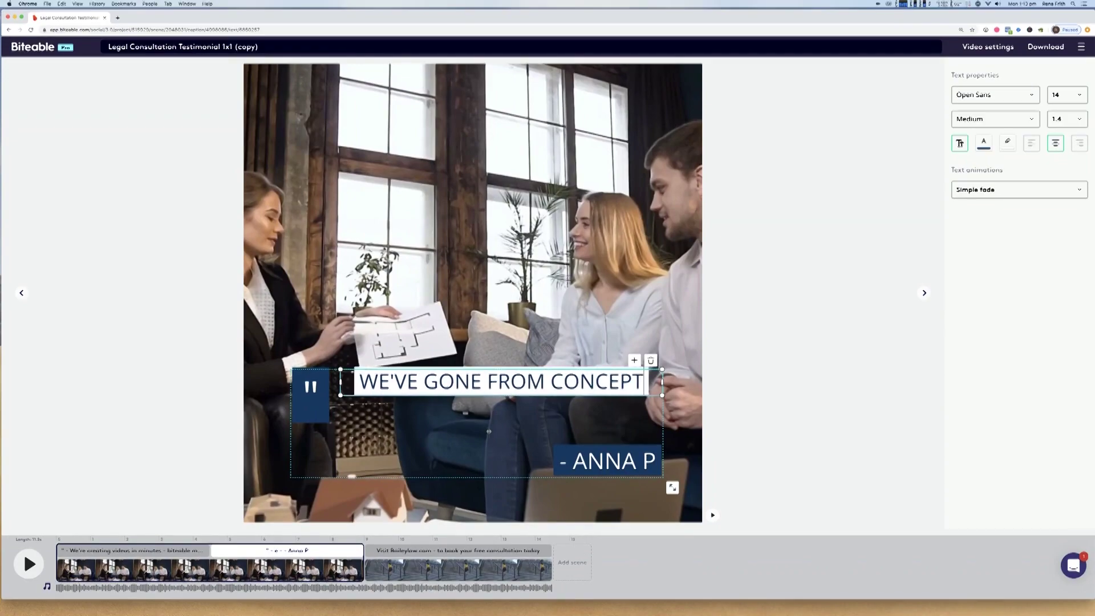
{"action": "type", "text": ", TO FINISHED AND PUBLISHED IDEAS in less than a quarter of an hour."}
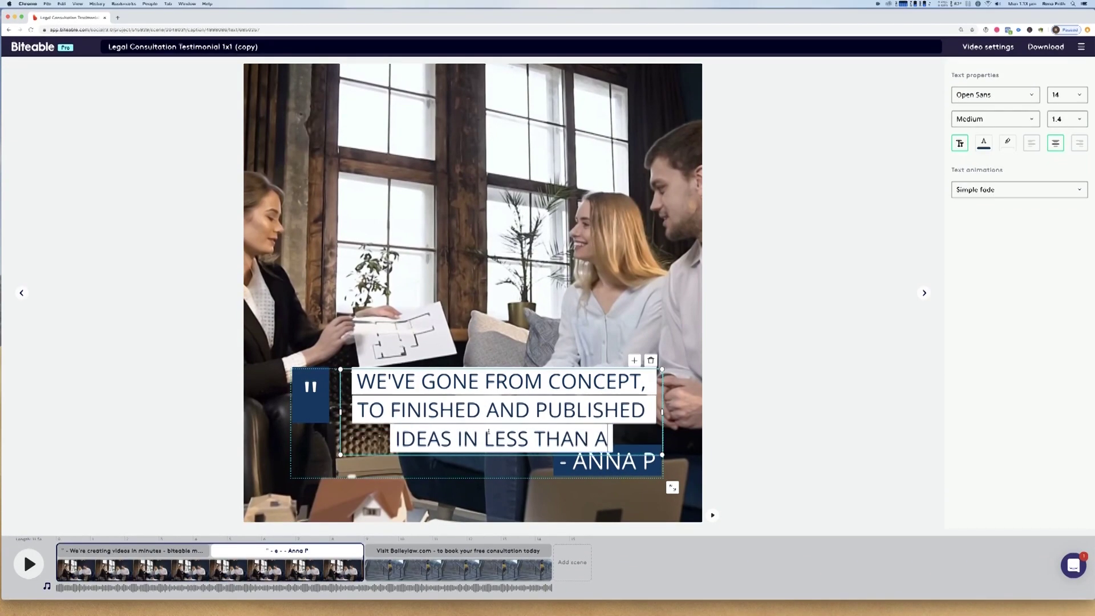
{"action": "key", "text": "super+a"}
{"action": "left_click", "coordinate": [1065, 95]}
{"action": "key", "text": "Return"}
{"action": "triple_click", "coordinate": [605, 460]}
{"action": "type", "text": "- PETER, PROJECT MANAGER"}
{"action": "left_click_drag", "start_coordinate": [553, 478], "coordinate": [350, 462]}
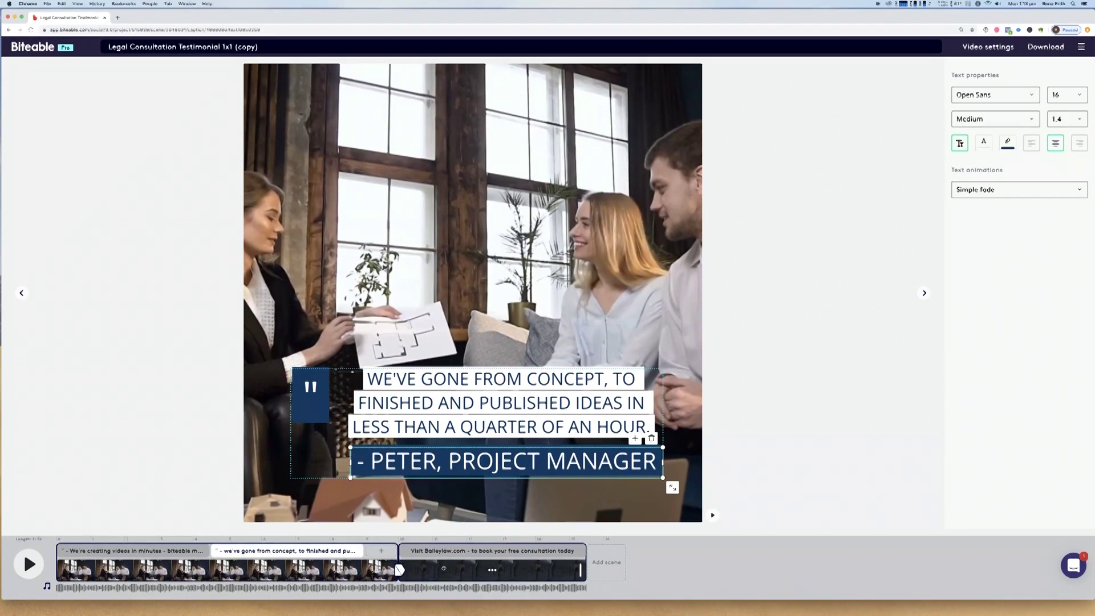
Change the end card's second line to MAKE YOUR VIDEO NOW and lower both captions.
{"action": "left_click", "coordinate": [399, 565]}
{"action": "triple_click", "coordinate": [509, 307]}
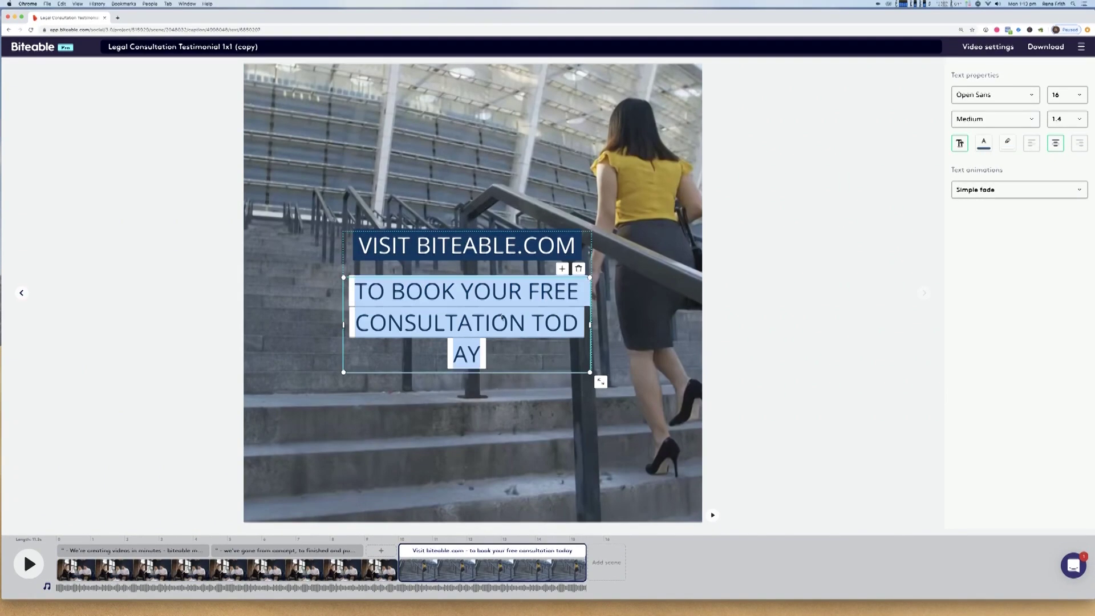
{"action": "type", "text": "MAKE YOUR VIDEO NOW"}
{"action": "left_click_drag", "start_coordinate": [562, 334], "coordinate": [562, 474]}
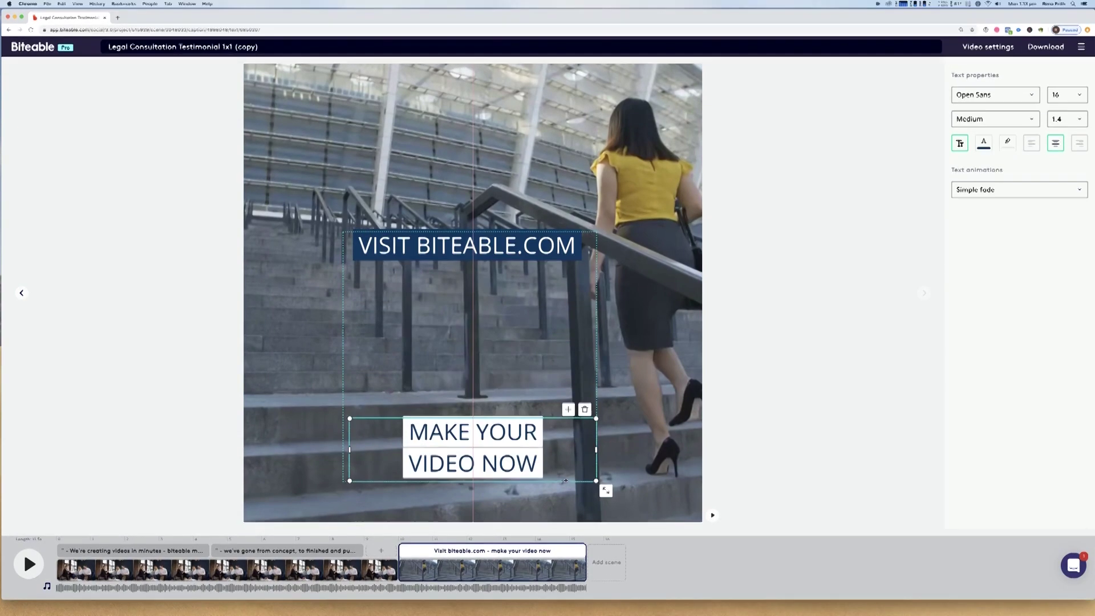
{"action": "left_click_drag", "start_coordinate": [534, 256], "coordinate": [534, 393]}
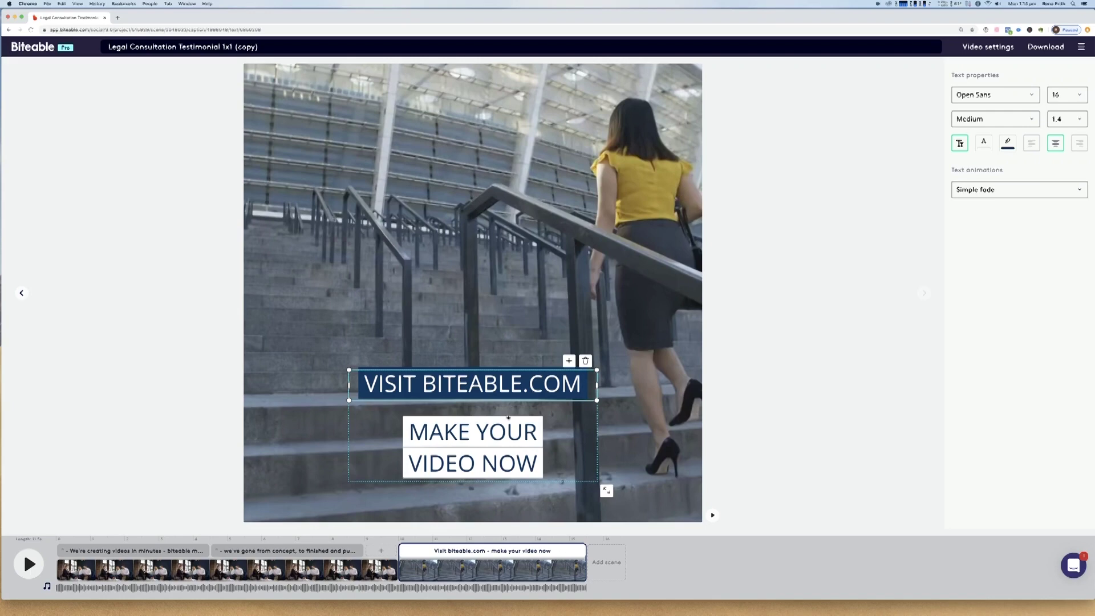
{"action": "left_click", "coordinate": [228, 569]}
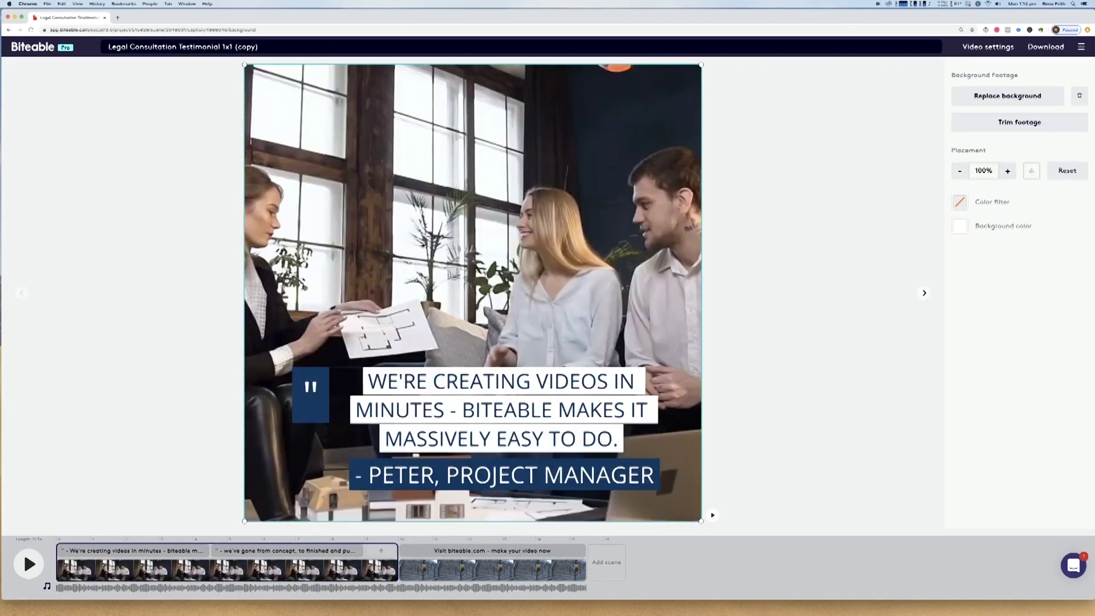
Replace the opening scene's background with the open-office clip from an 'office happy' search.
{"action": "left_click", "coordinate": [974, 97]}
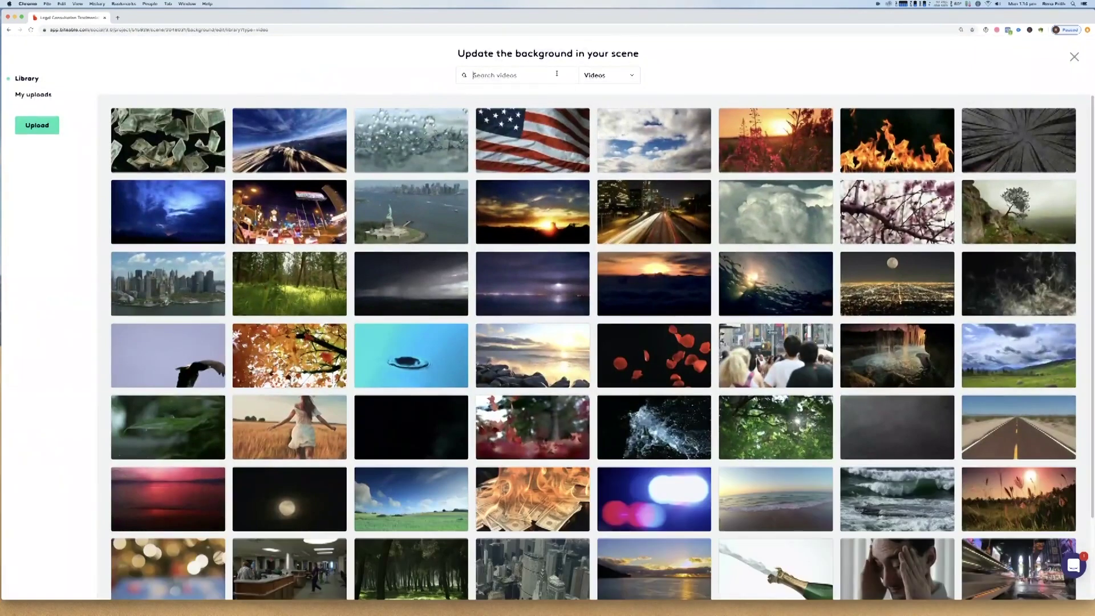
{"action": "left_click", "coordinate": [557, 73]}
{"action": "type", "text": "of"}
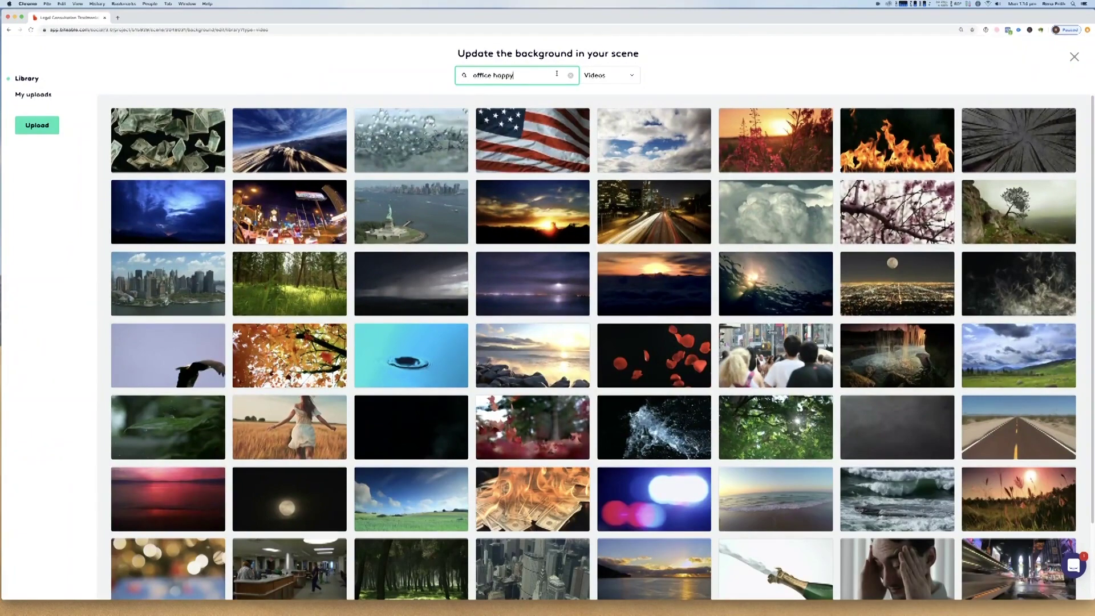
{"action": "type", "text": "fice happy"}
{"action": "key", "text": "Return"}
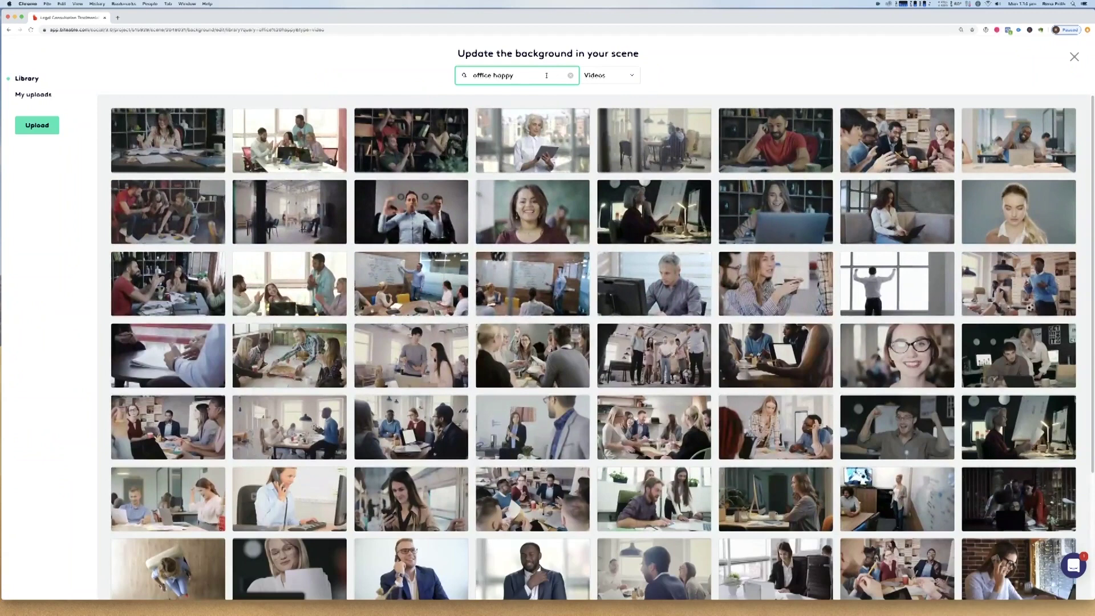
{"action": "left_click", "coordinate": [335, 220]}
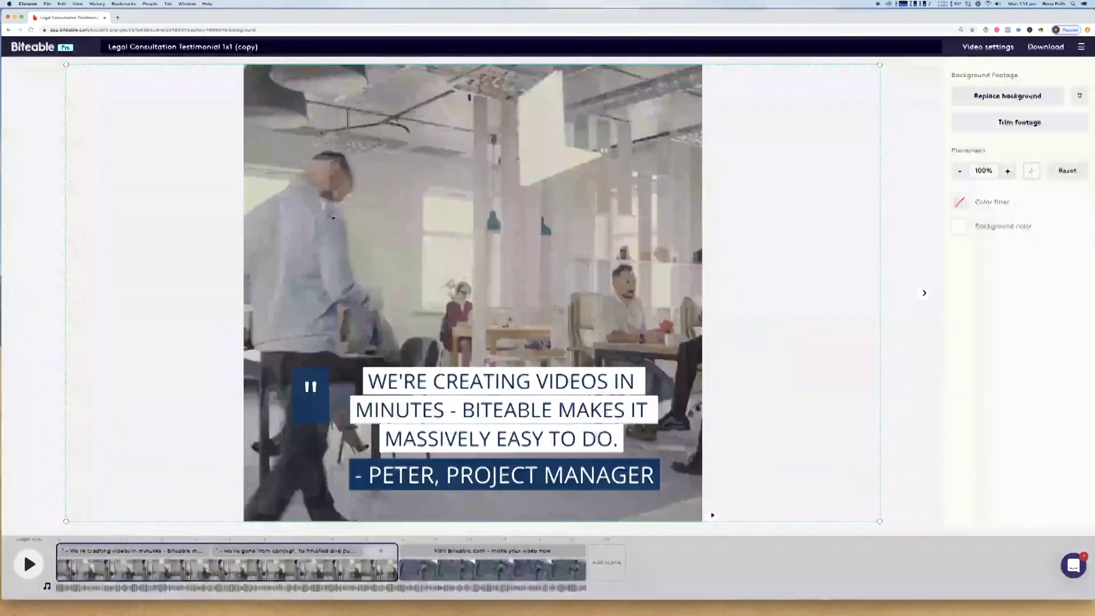
{"action": "left_click", "coordinate": [400, 568]}
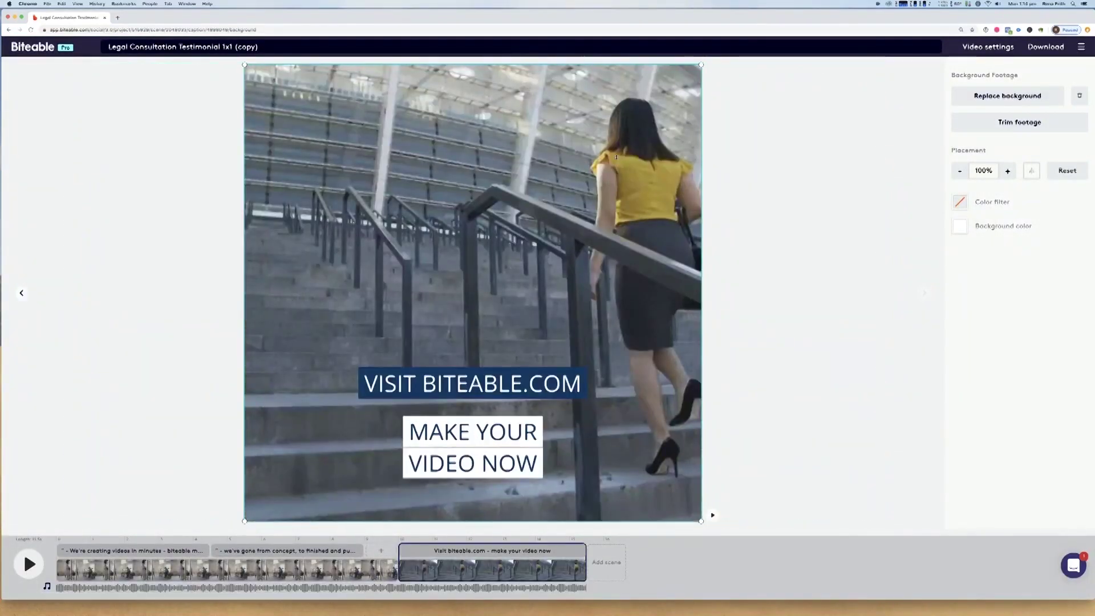
Replace the end card background with the man-at-laptop clip from an 'office happy' search.
{"action": "left_click", "coordinate": [982, 94]}
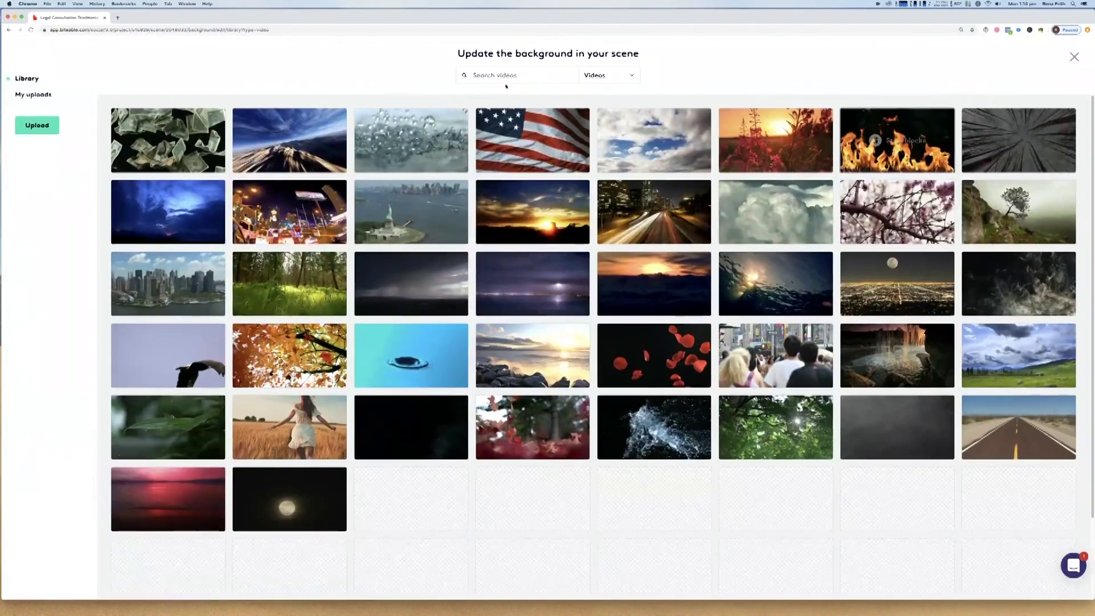
{"action": "left_click", "coordinate": [504, 78]}
{"action": "type", "text": "a"}
{"action": "type", "text": "ffice happy"}
{"action": "key", "text": "Return"}
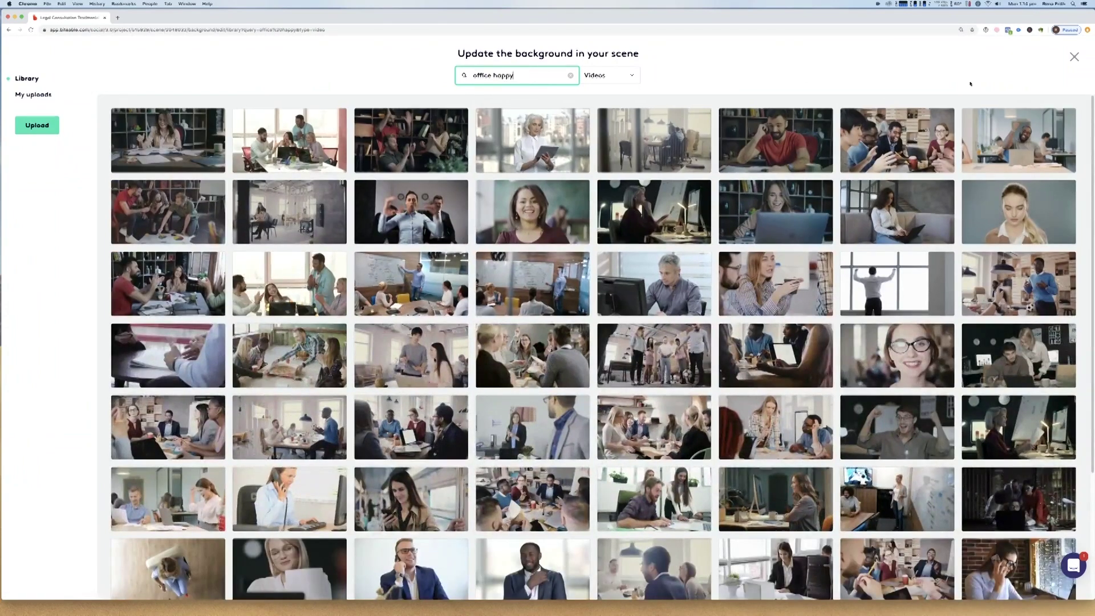
{"action": "left_click", "coordinate": [991, 151]}
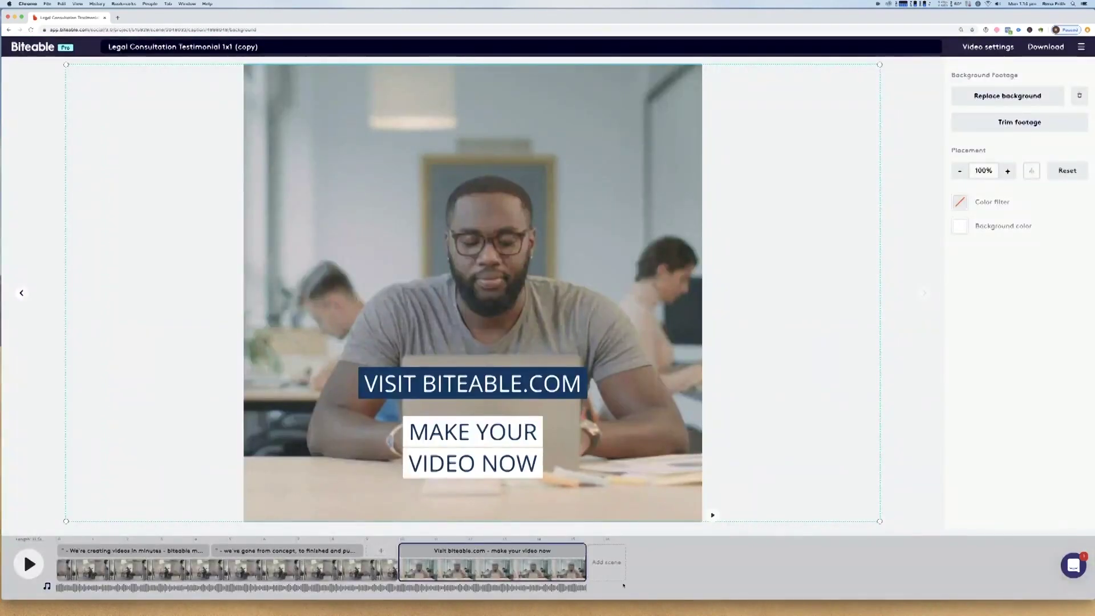
Trim the start of the end card's background clip to 0:10.8 and save it.
{"action": "left_click", "coordinate": [1020, 122]}
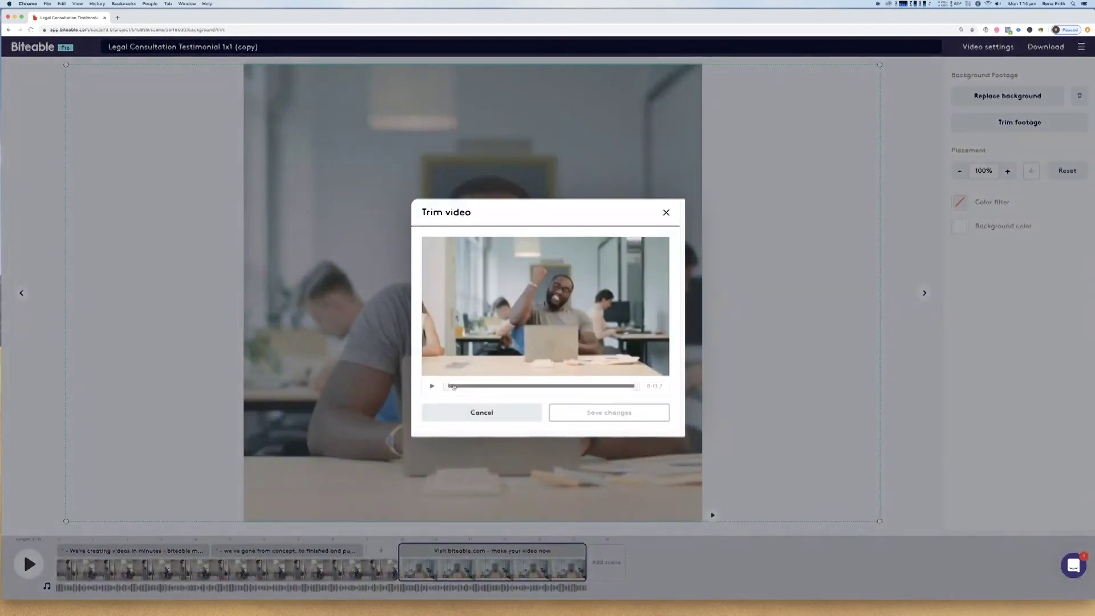
{"action": "left_click_drag", "start_coordinate": [445, 386], "coordinate": [493, 387]}
{"action": "left_click", "coordinate": [432, 387]}
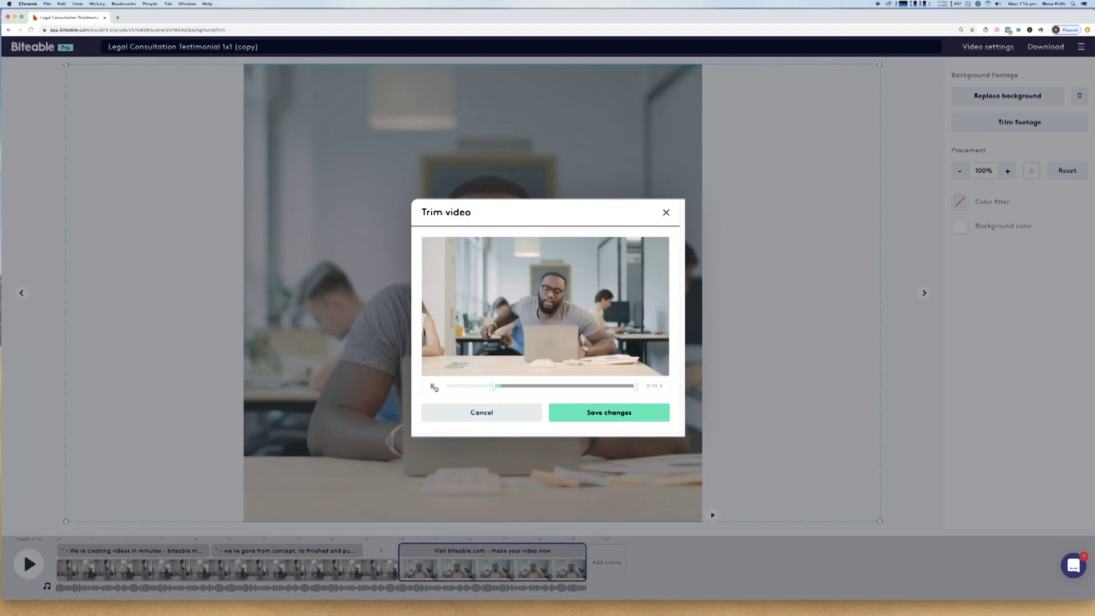
{"action": "left_click", "coordinate": [627, 412]}
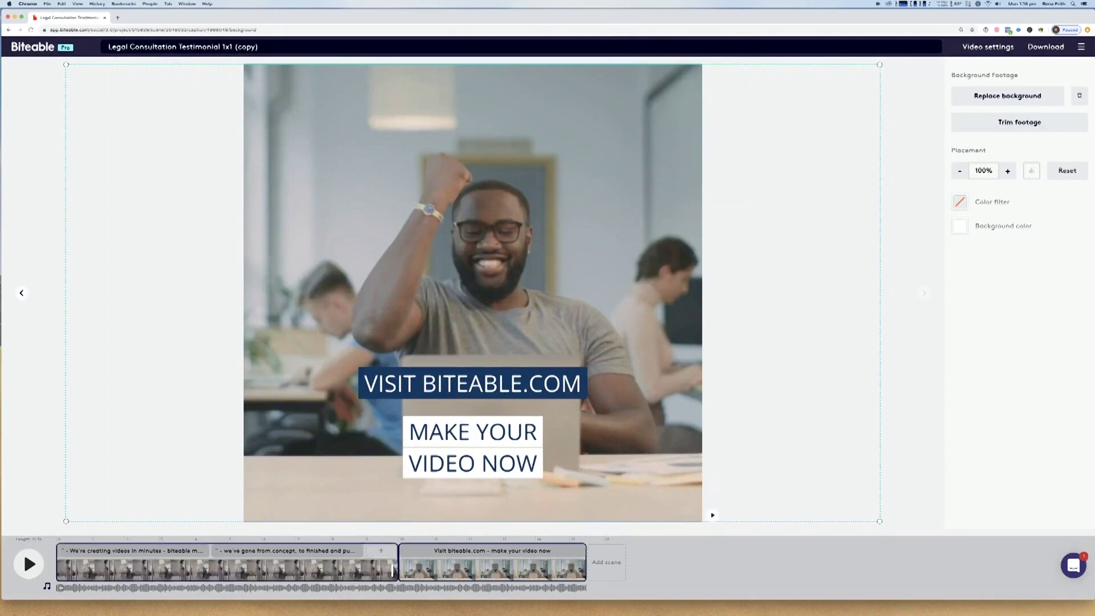
{"action": "left_click", "coordinate": [45, 587]}
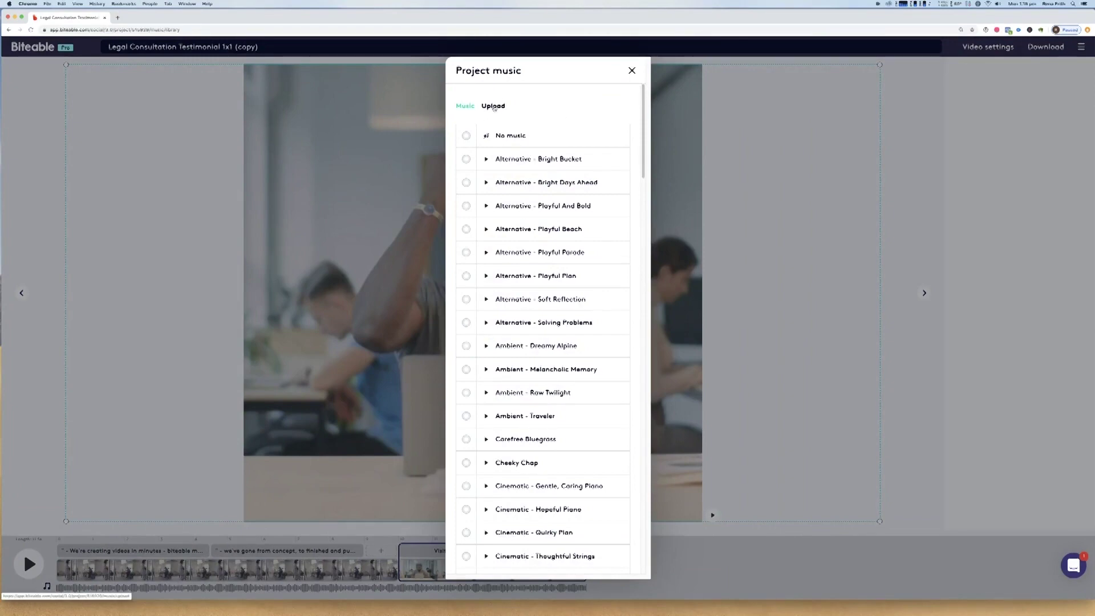
Close the Project music list and select the first scene's office background.
{"action": "left_click", "coordinate": [632, 70]}
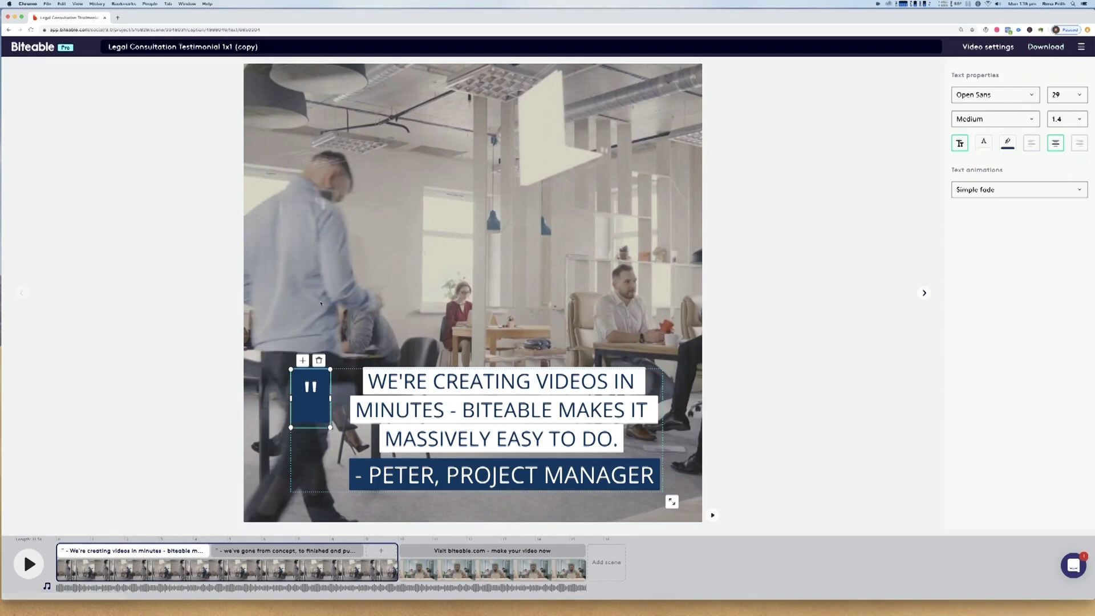
{"action": "left_click", "coordinate": [277, 340]}
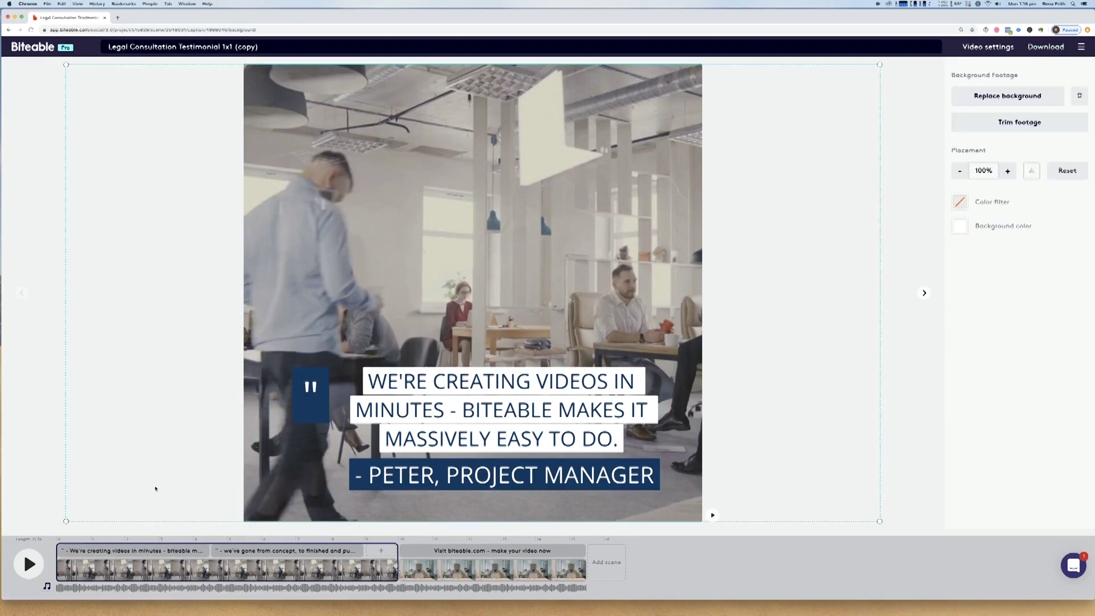